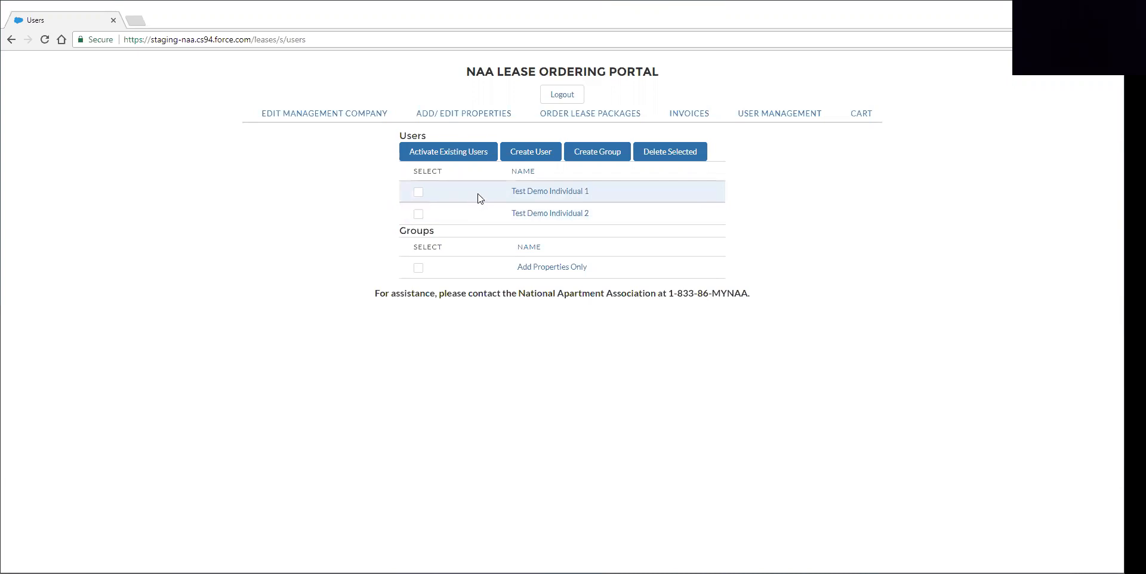
- Activate Test Demo Individual 3 and confirm no inactive users remain to activate
left_click(450, 154)
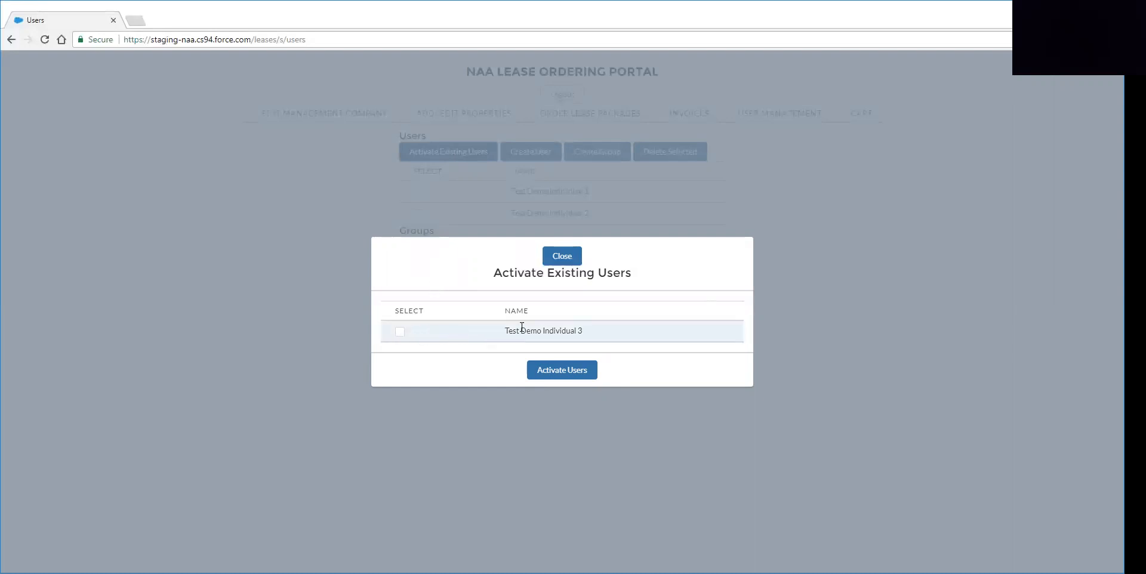
left_click(400, 332)
left_click(579, 370)
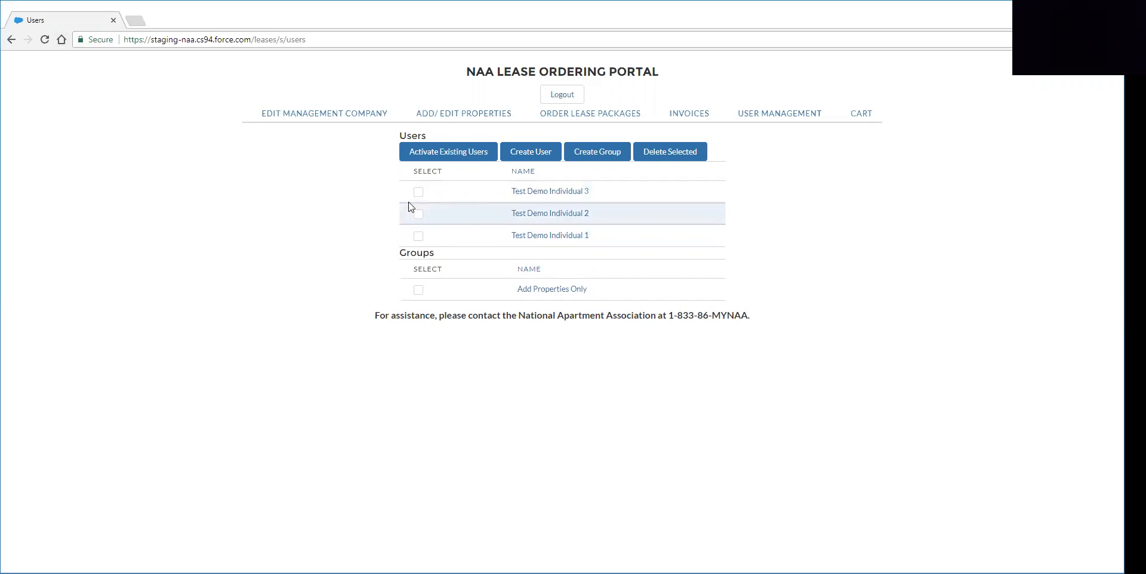
left_click(422, 153)
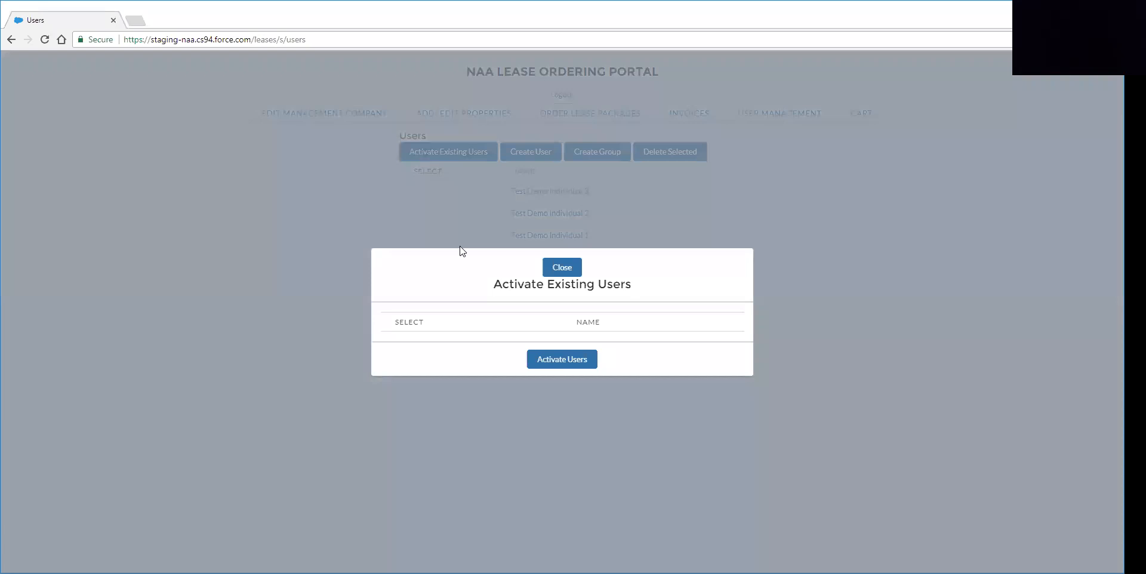
left_click(563, 267)
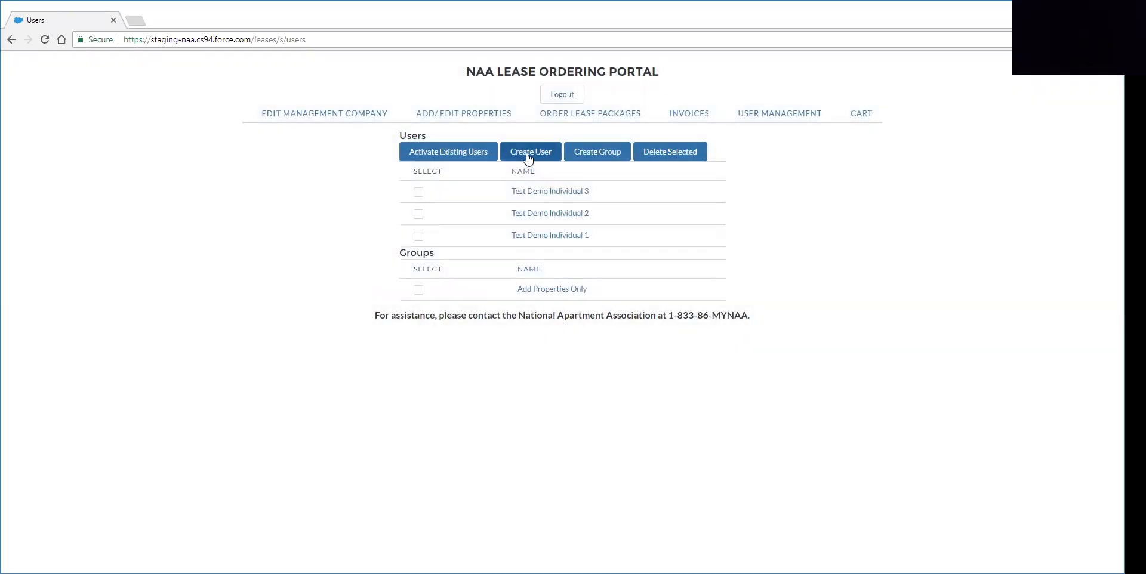
- Create the new user Test Create User with its details filled in
left_click(527, 153)
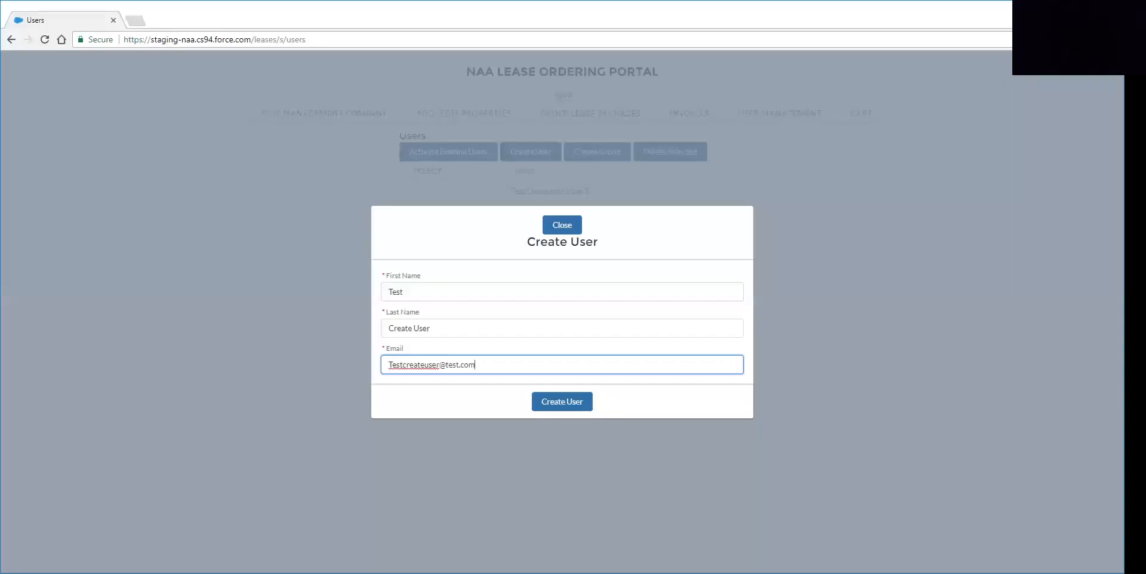
left_click(560, 403)
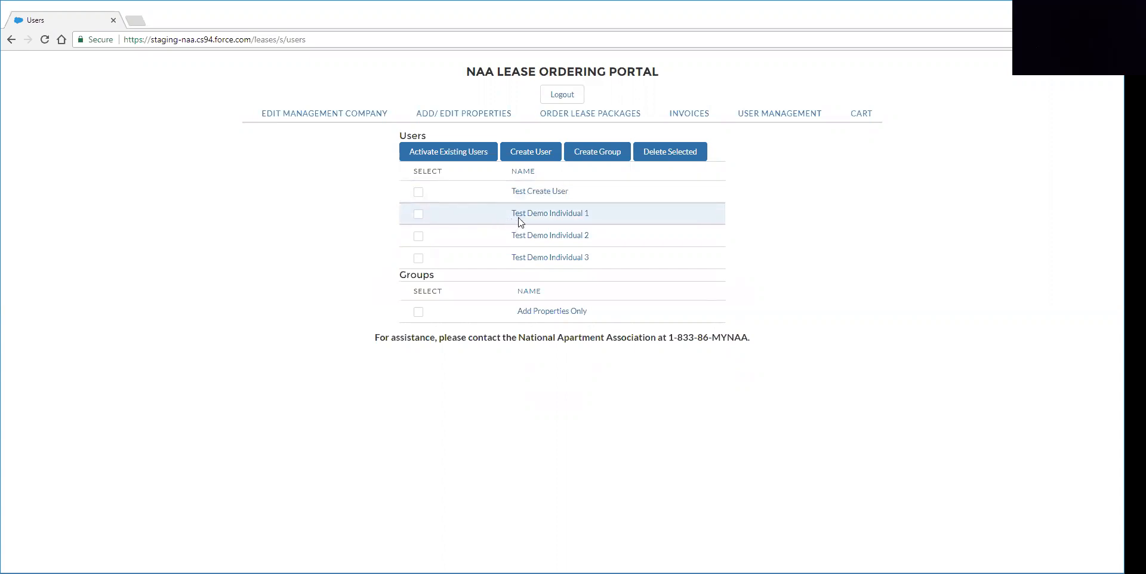
- Grant Test Demo Individual 1 permission for Test Demo Prop 1, then reopen the user to verify
left_click(549, 214)
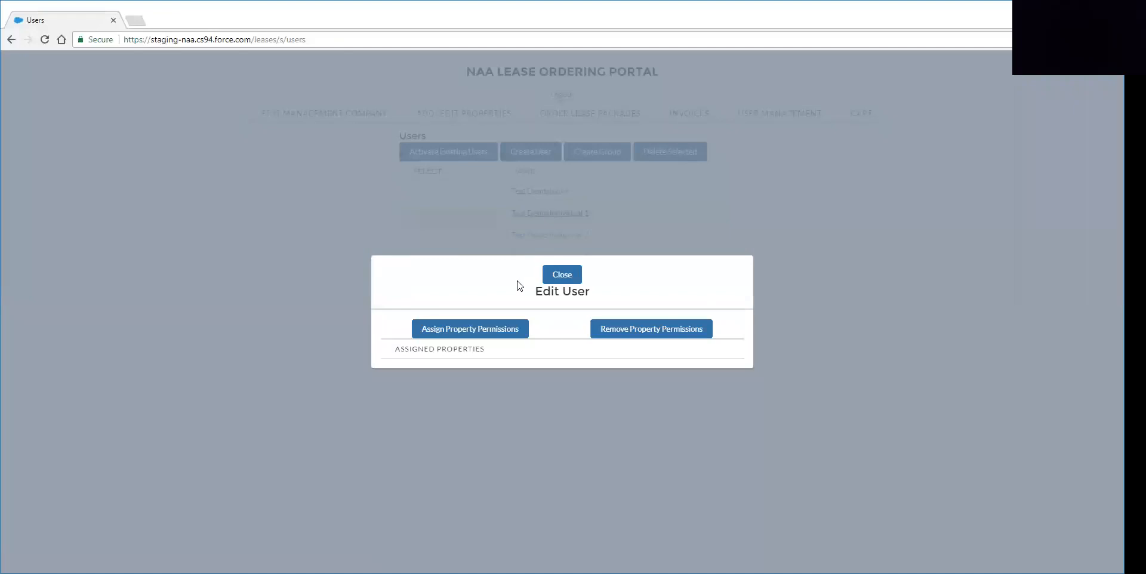
left_click(486, 329)
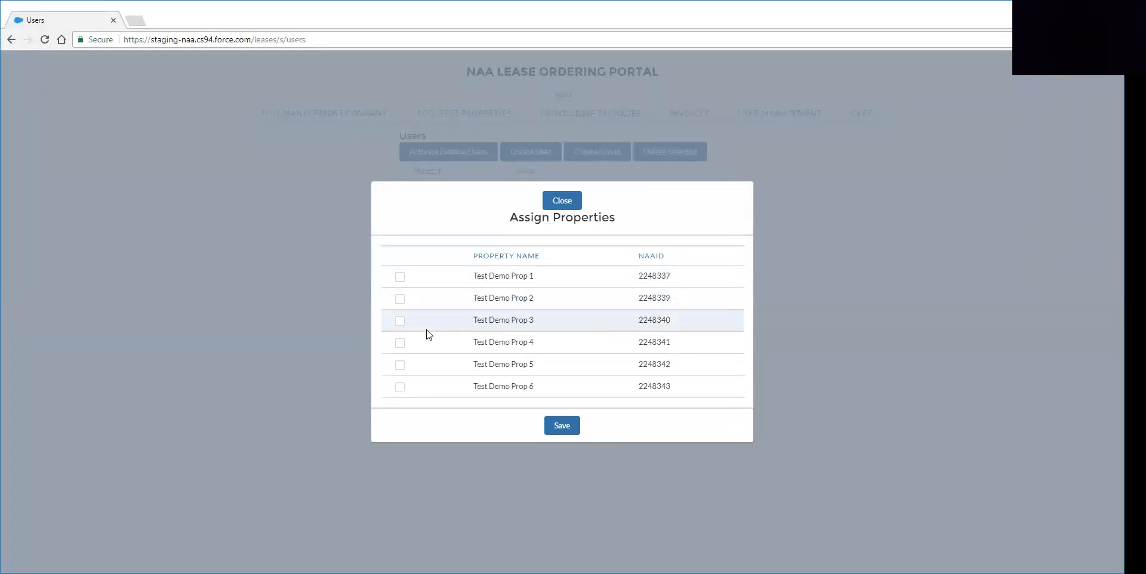
left_click(399, 278)
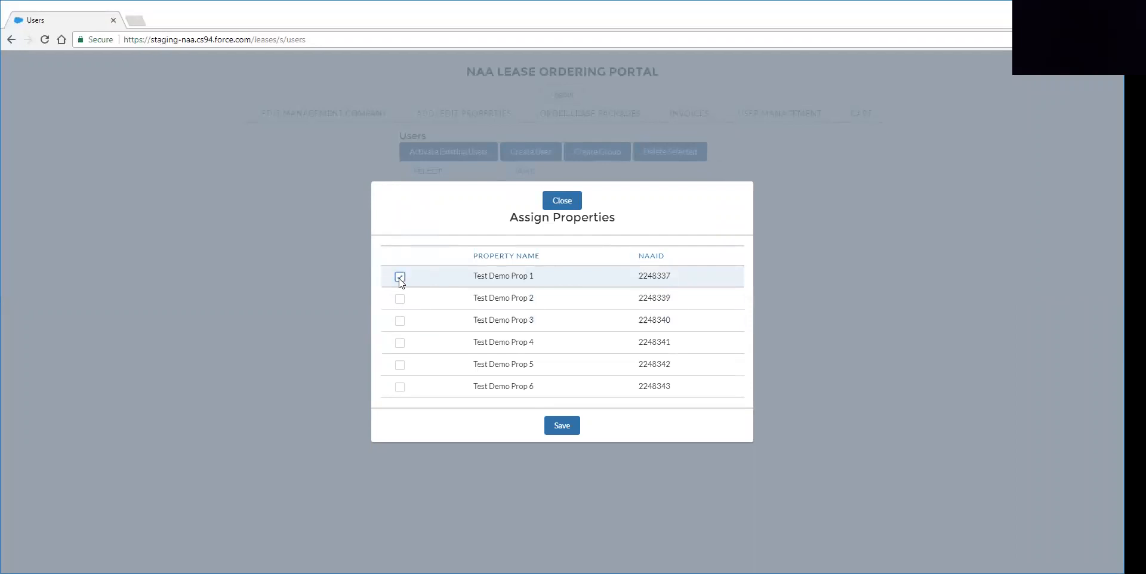
left_click(564, 426)
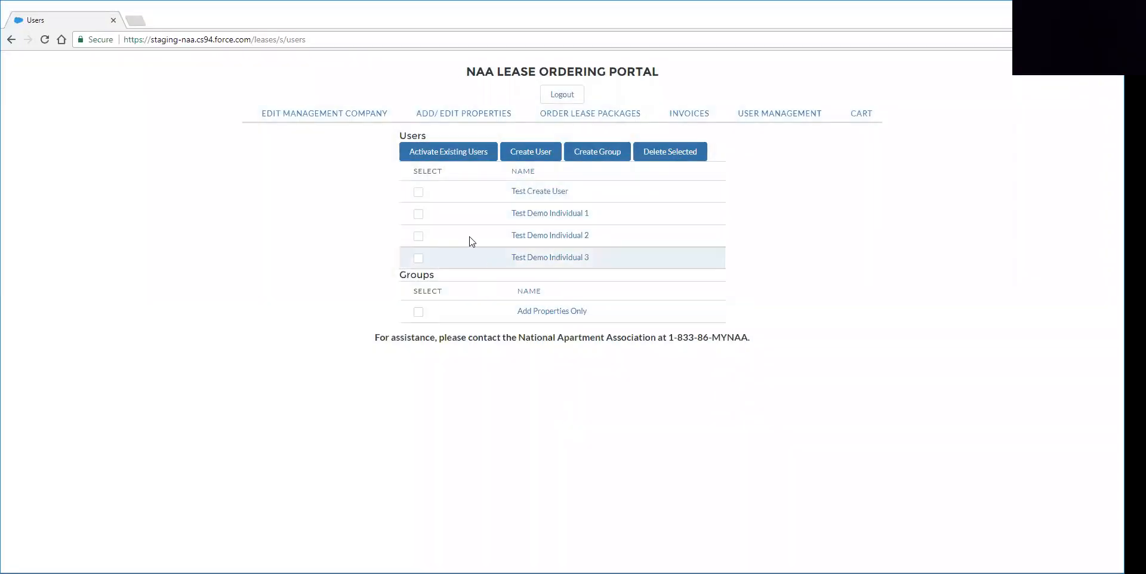
left_click(539, 213)
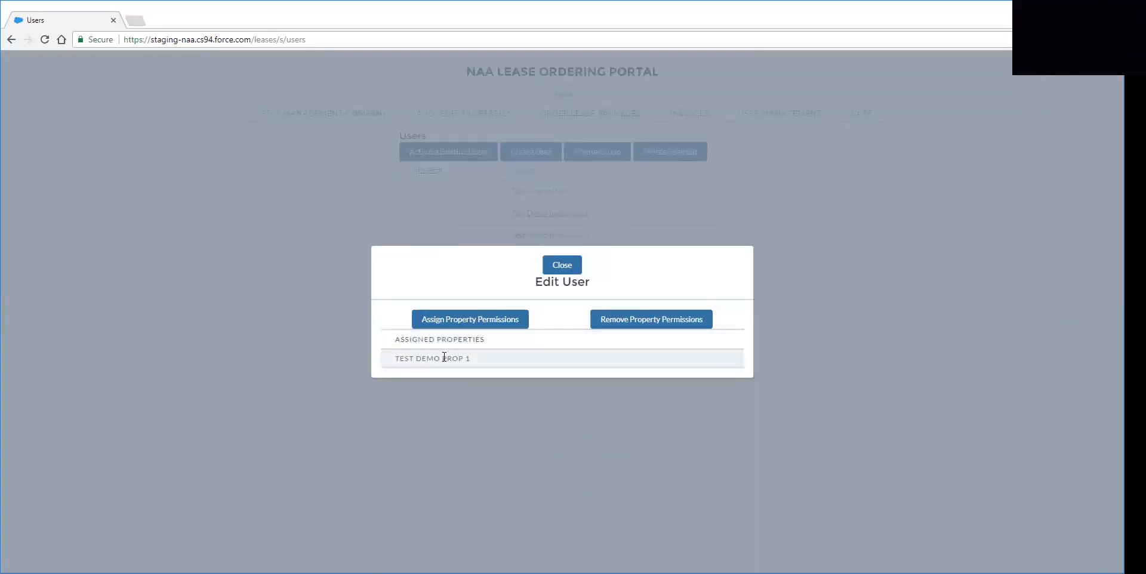
- Remove Test Demo Prop 1 from Test Demo Individual 1 and verify no properties remain
left_click(558, 267)
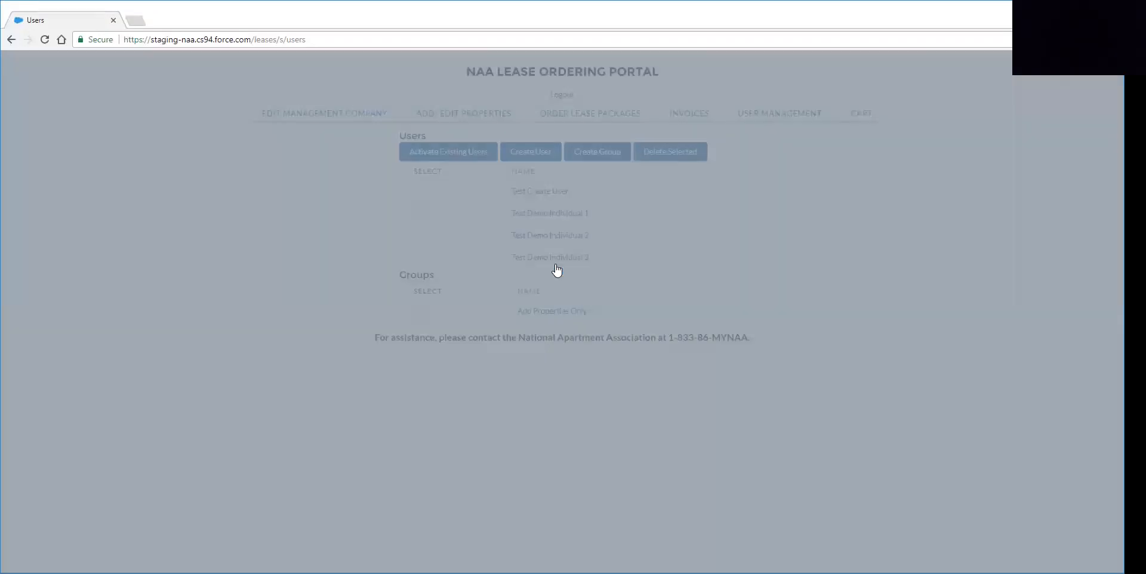
left_click(520, 214)
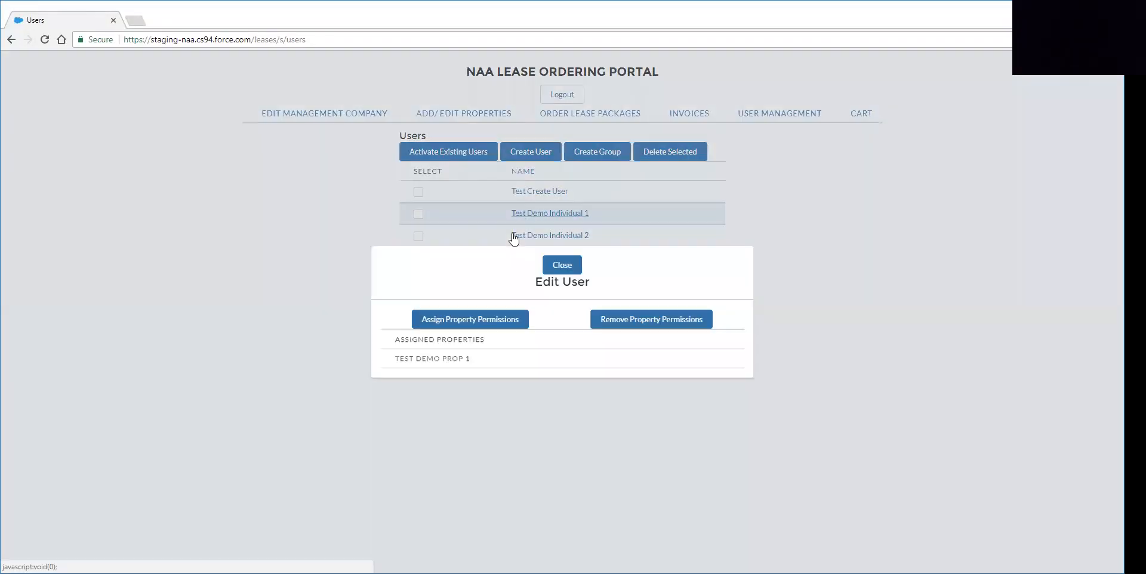
left_click(651, 319)
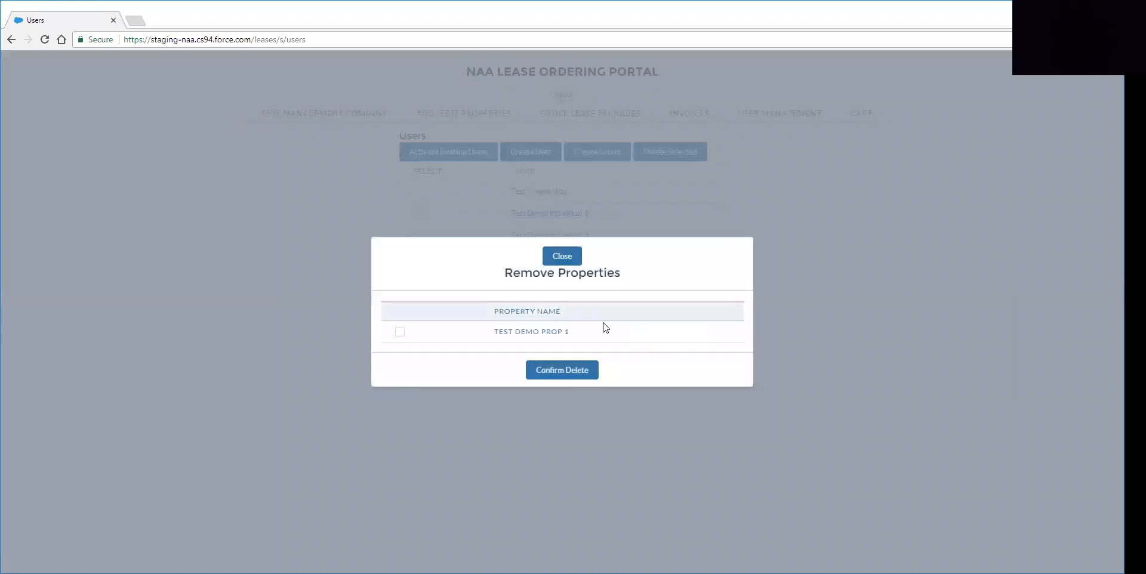
left_click(400, 331)
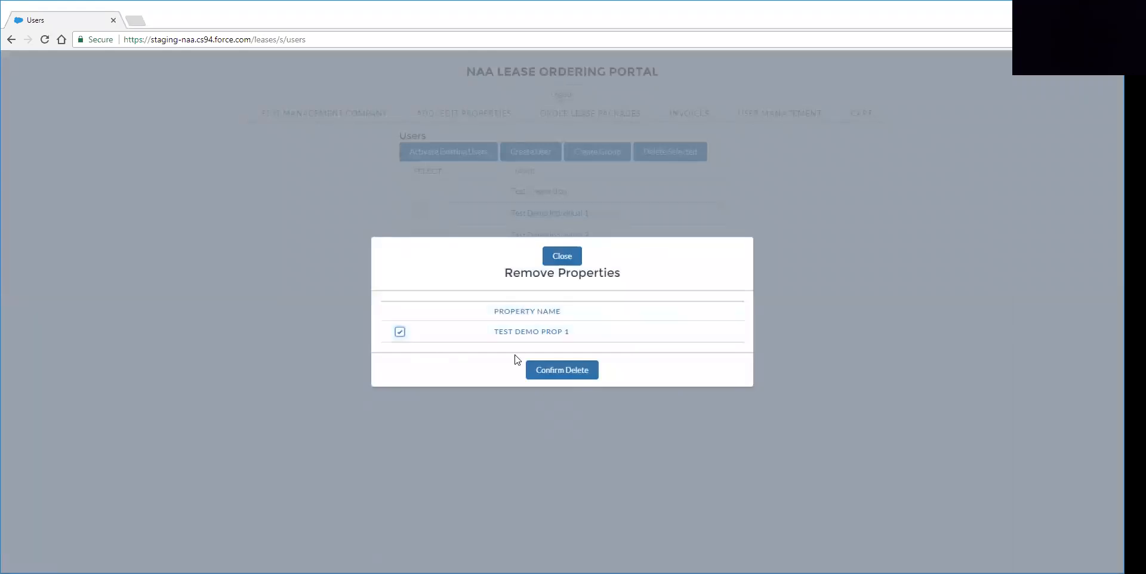
left_click(561, 370)
left_click(546, 213)
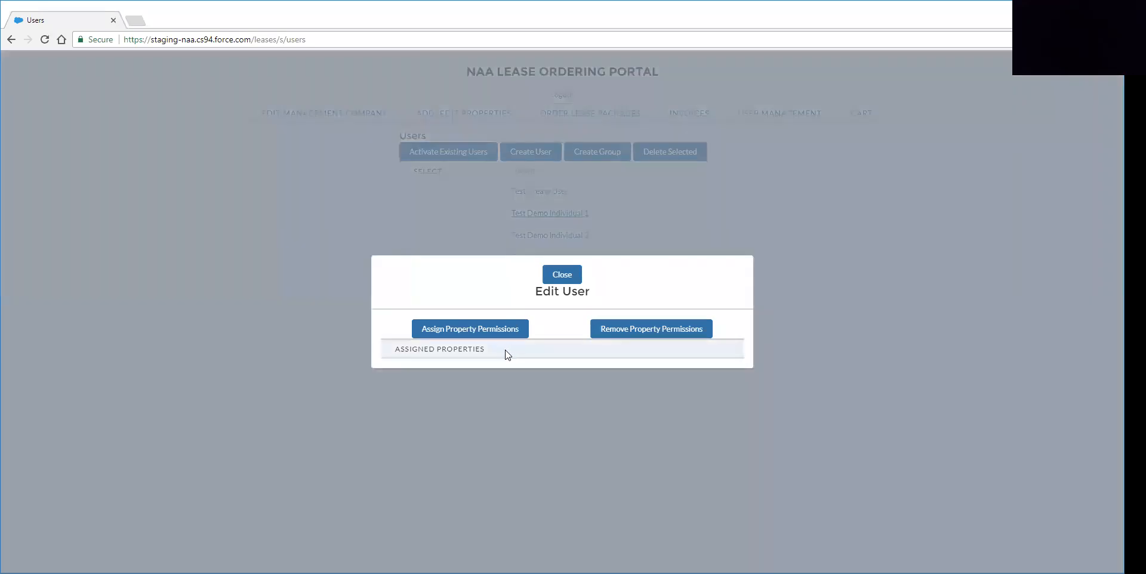
left_click(562, 275)
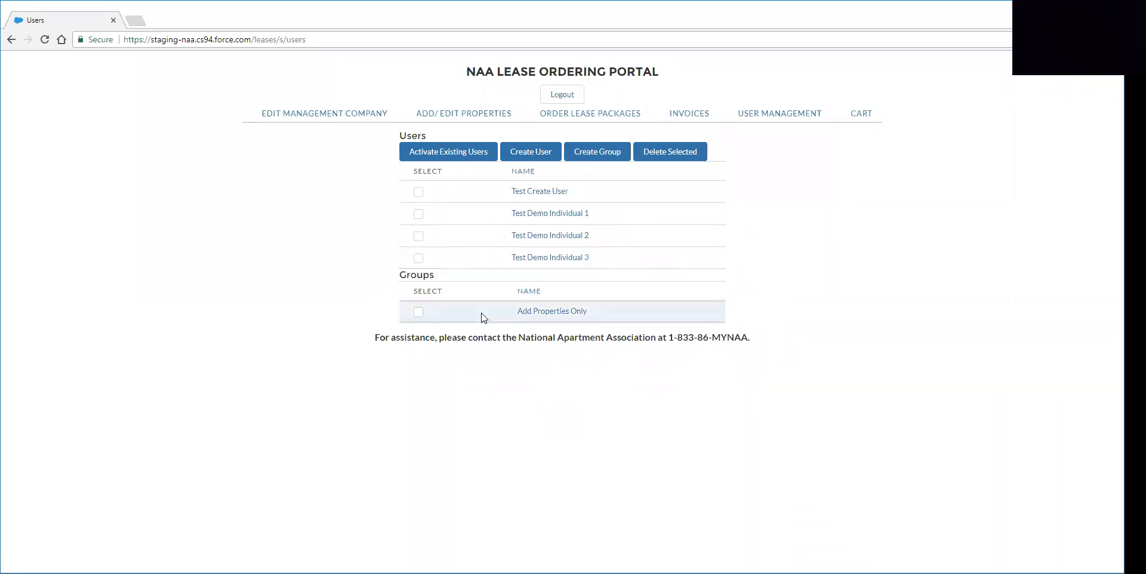
- Assign Test Demo Prop 1, 2 and 3 to the Add Properties Only group
left_click(526, 315)
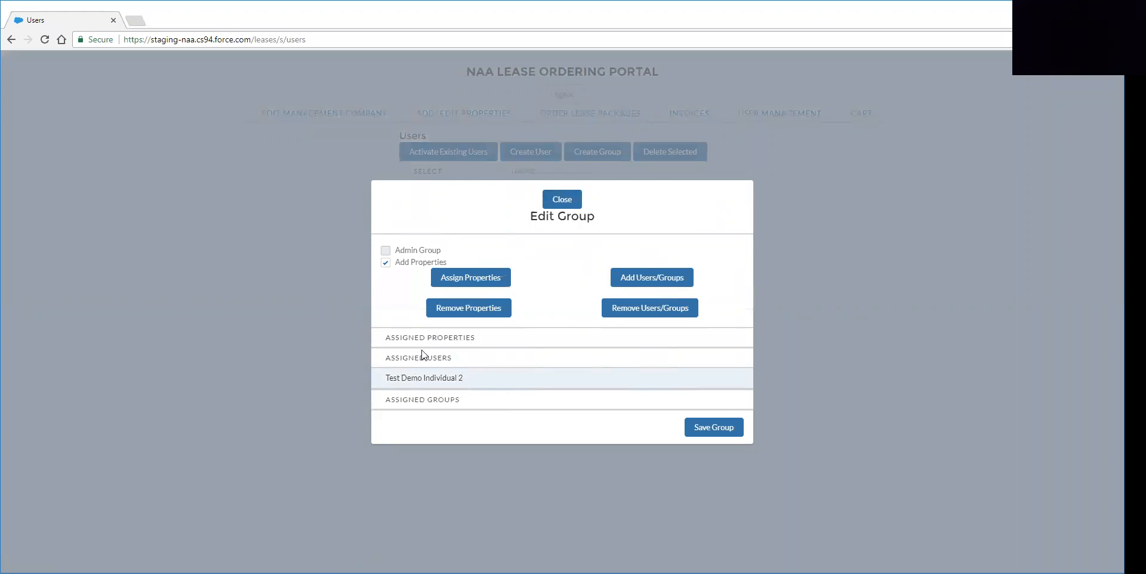
left_click(471, 279)
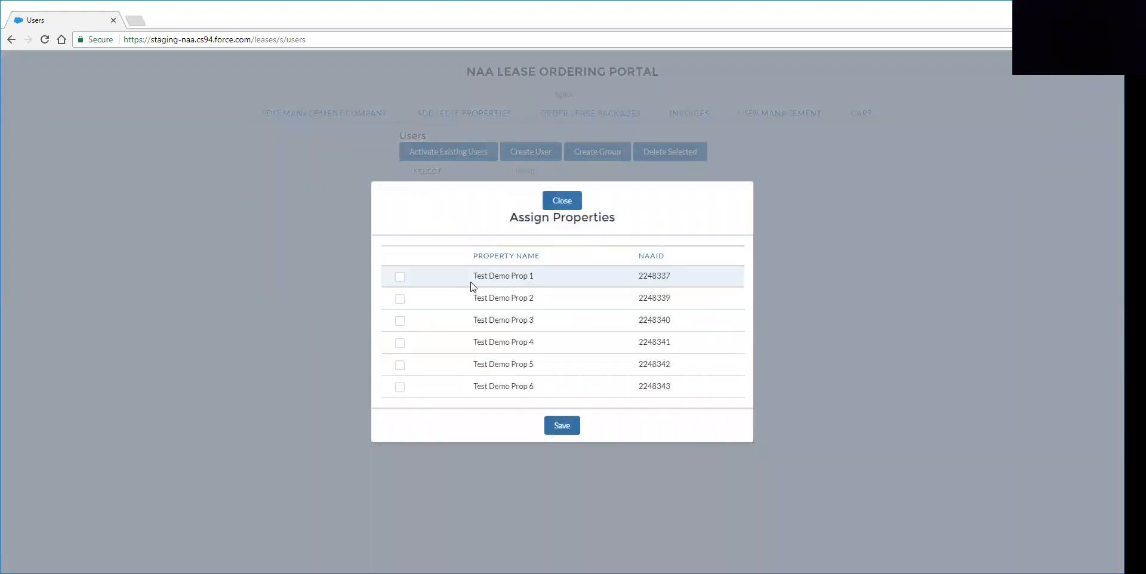
left_click(399, 276)
left_click(400, 299)
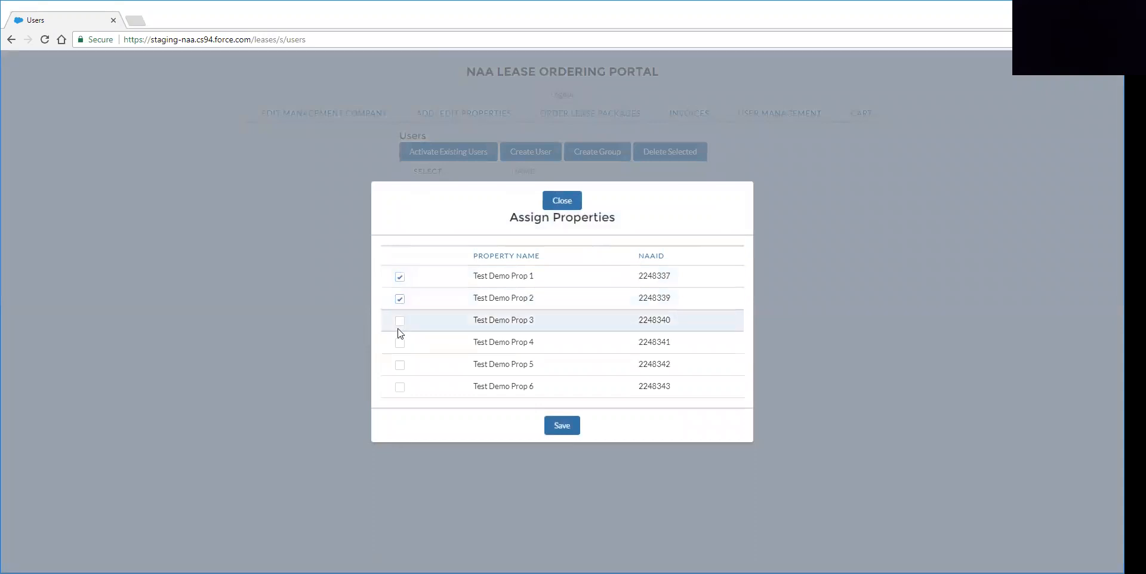
left_click(399, 321)
left_click(561, 426)
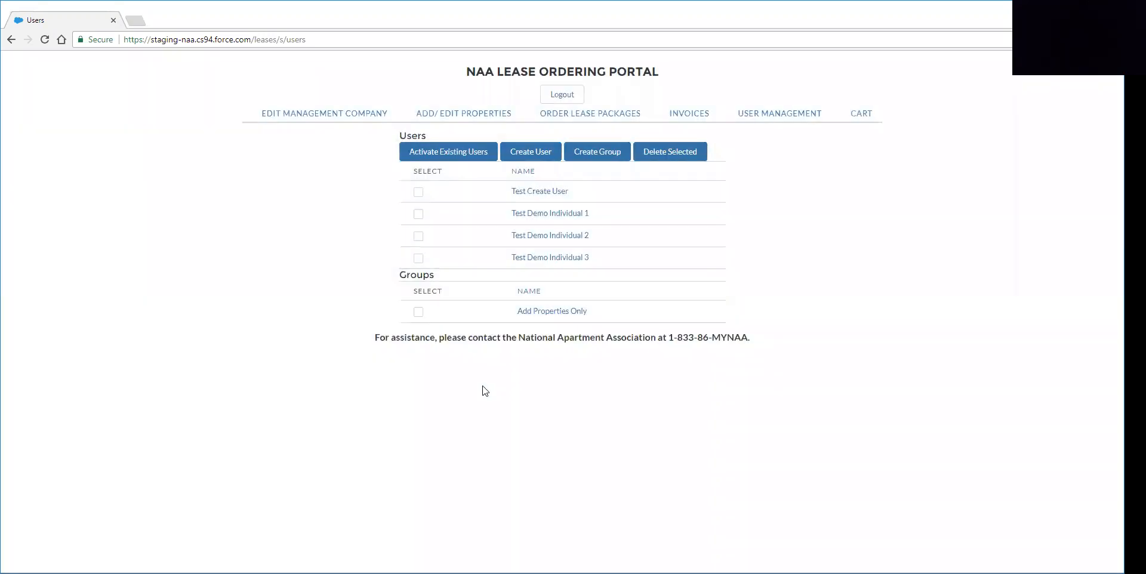
- Add Test Demo Individual 1 to the Add Properties Only group and save it
left_click(531, 308)
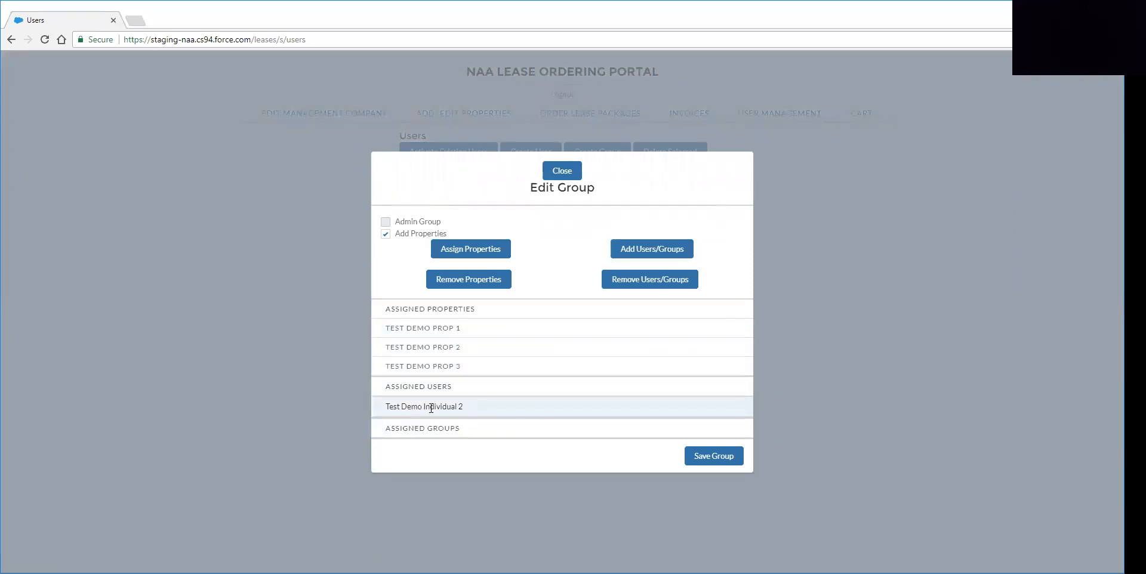
left_click(644, 247)
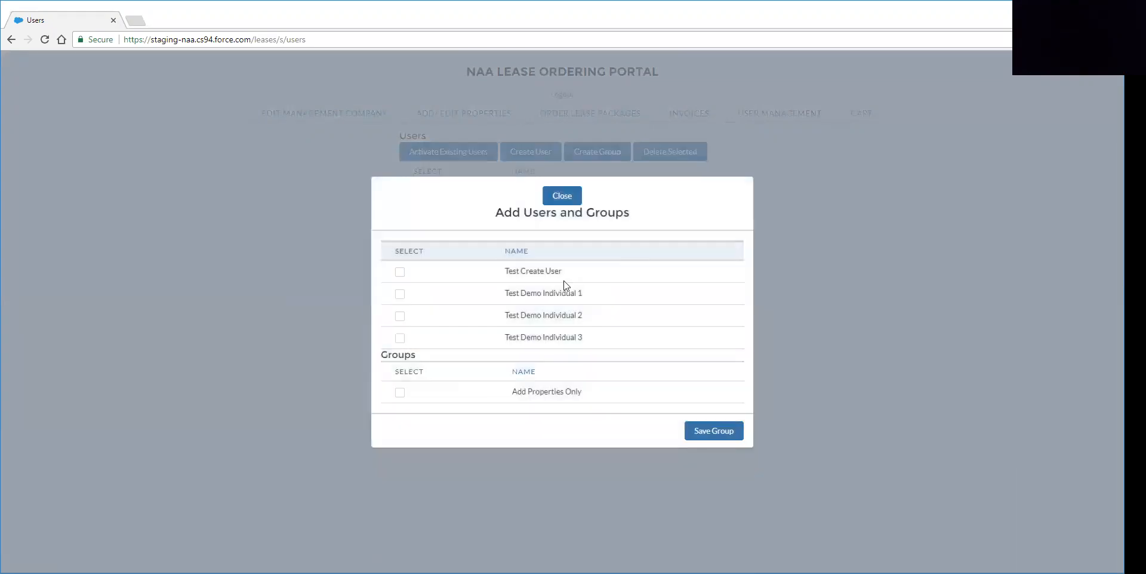
left_click(399, 293)
left_click(725, 433)
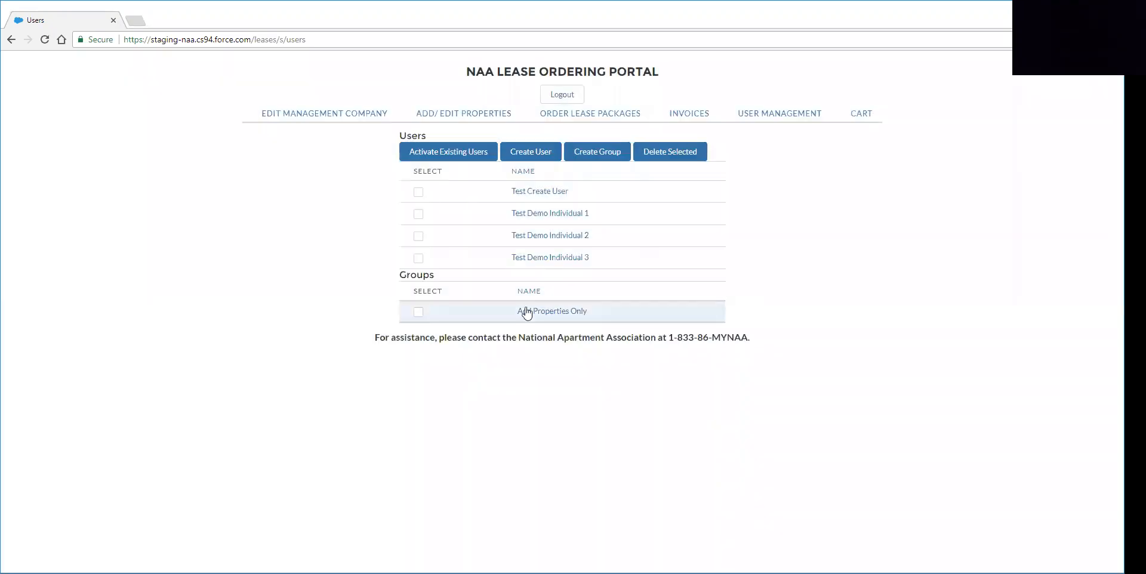
left_click(526, 312)
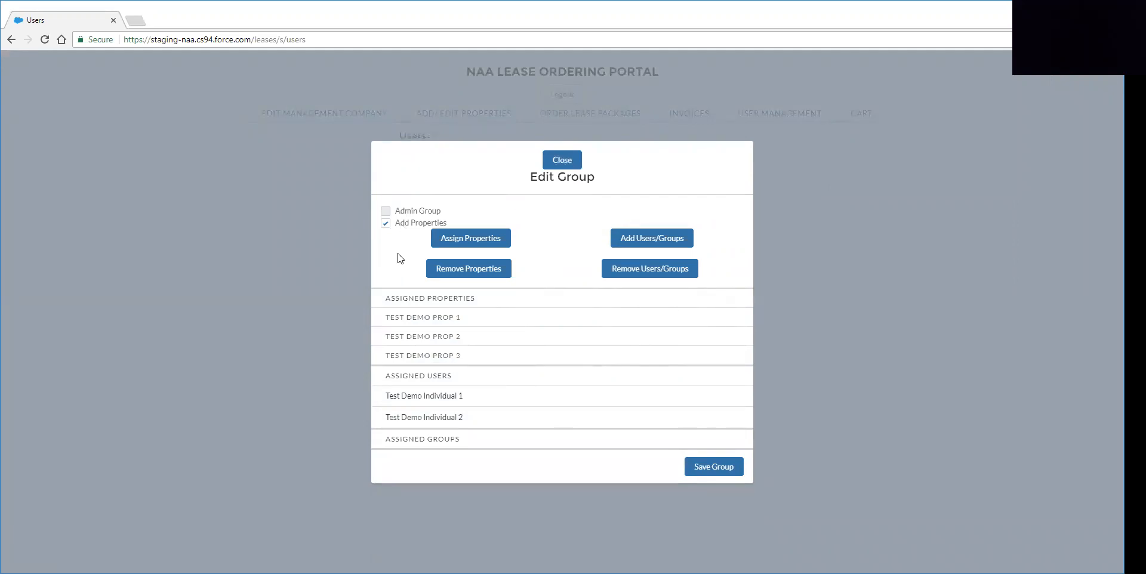
- Switch the Add Properties Only group from Add Properties to Admin Group
left_click(386, 223)
left_click(385, 212)
- Create Test Group with members Test Create User and Test Demo Individual 1
left_click(557, 160)
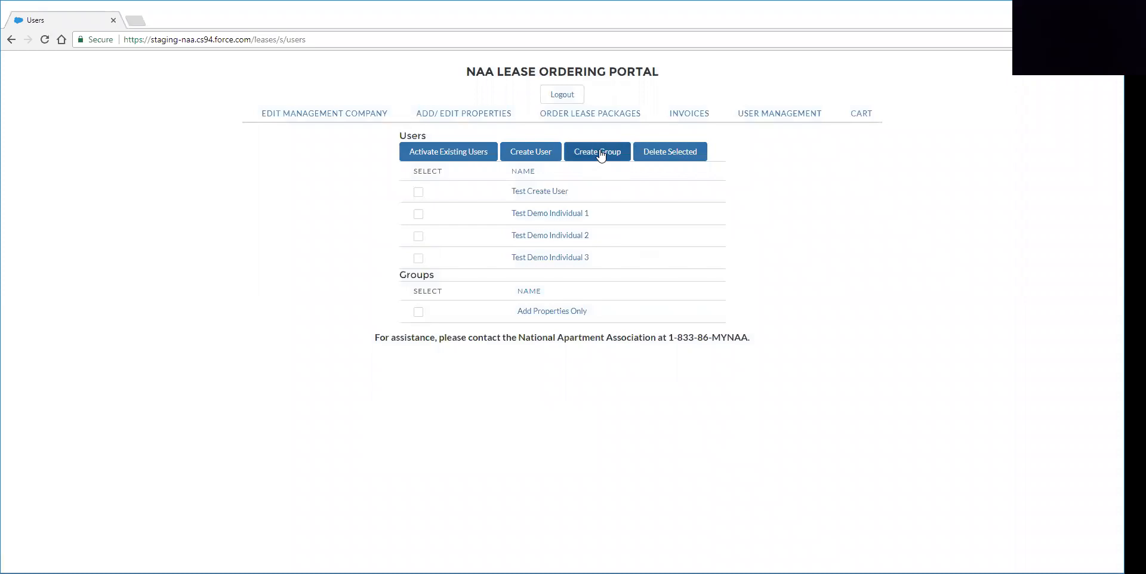
left_click(579, 165)
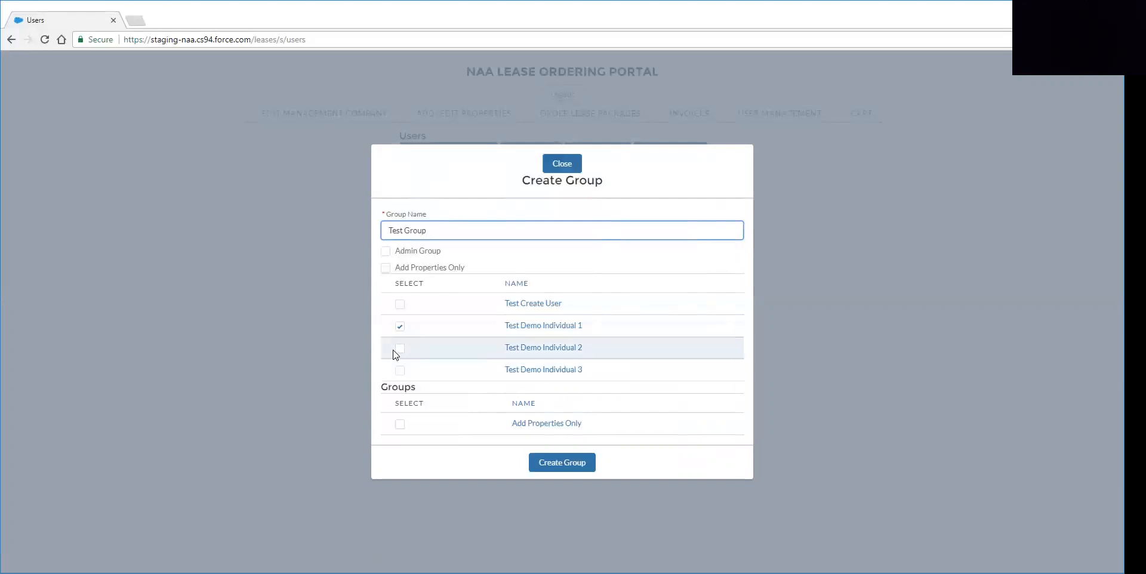
left_click(400, 305)
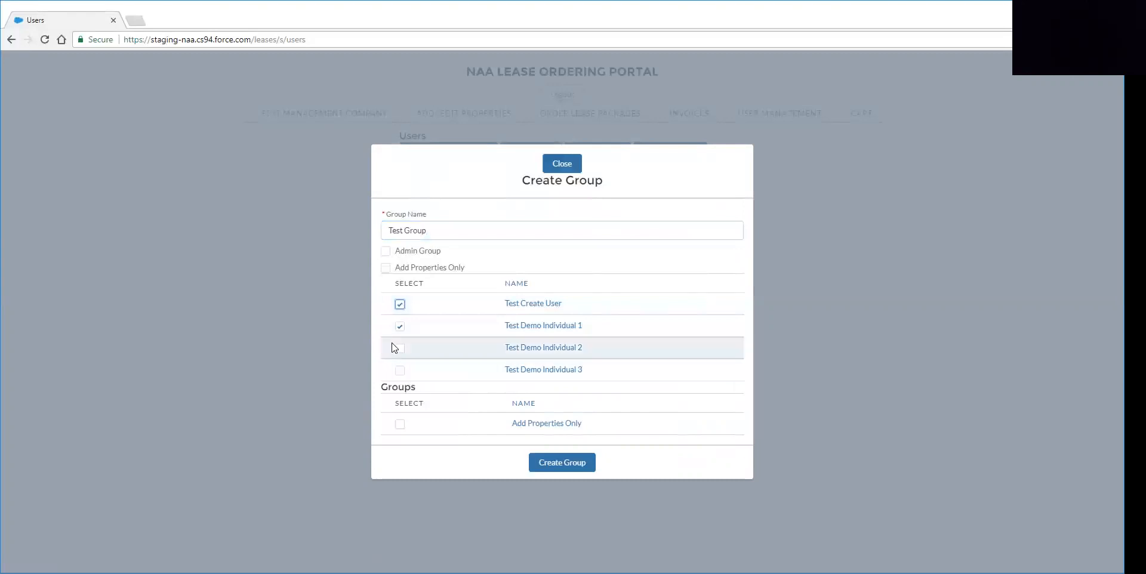
left_click(570, 468)
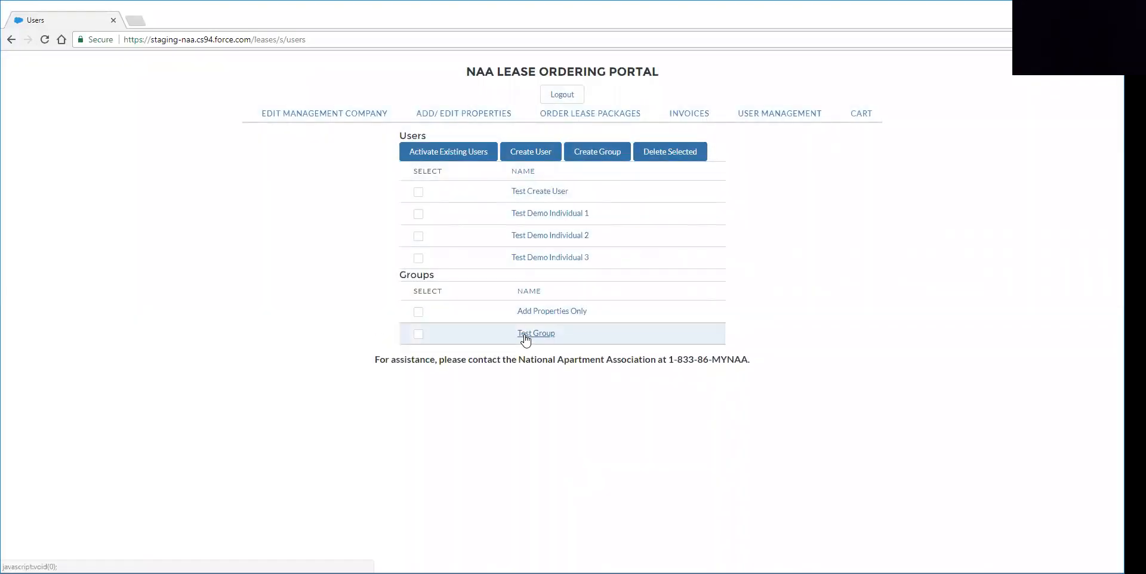
- Give Test Group Test Demo Prop 1, 5 and 6, then reopen it to verify
left_click(525, 338)
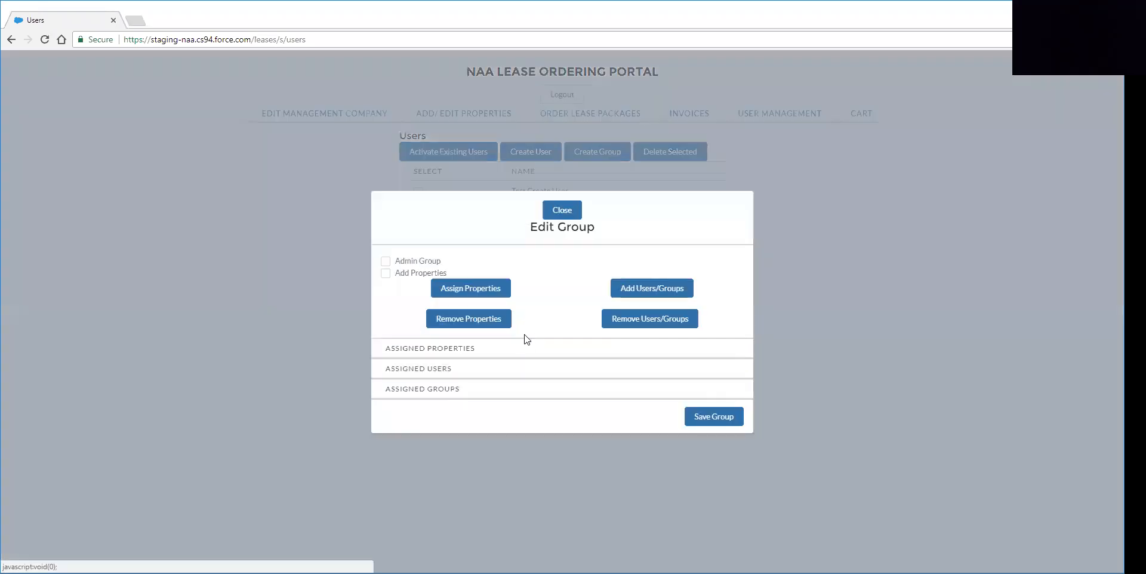
left_click(453, 269)
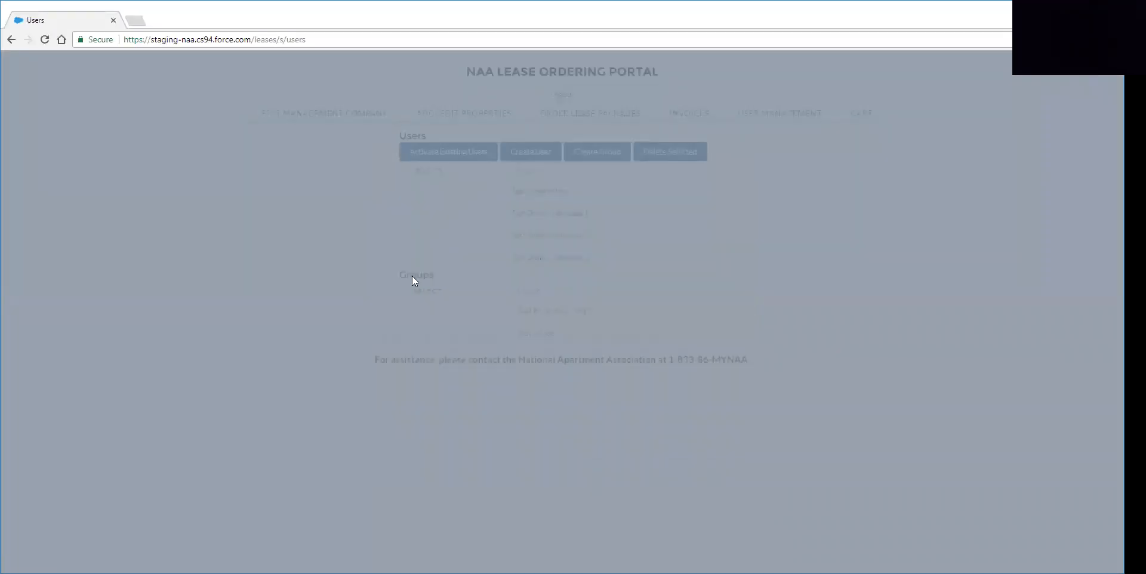
left_click(400, 278)
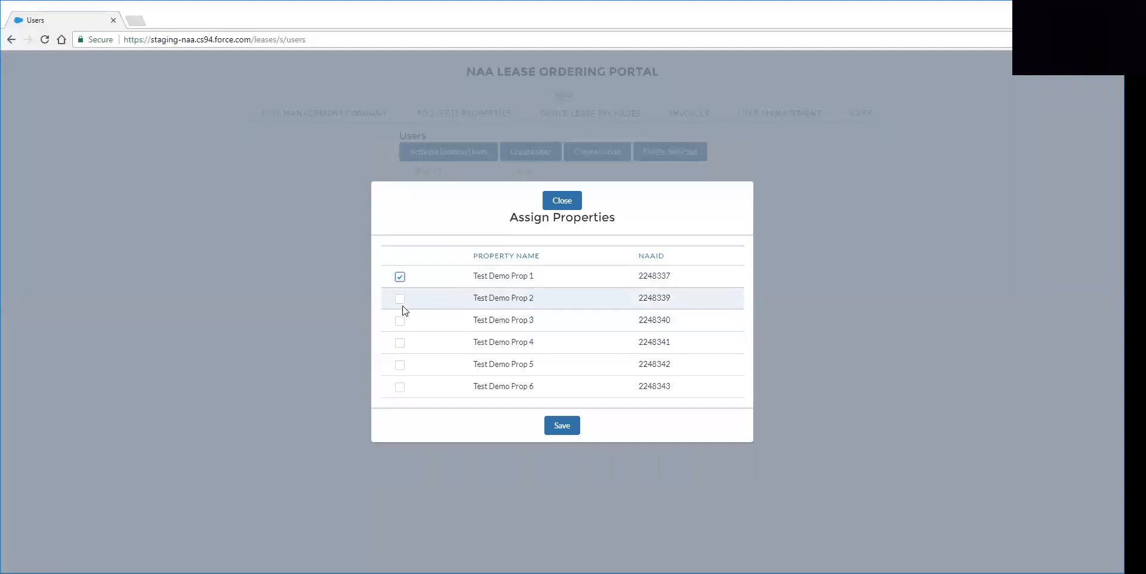
left_click(400, 364)
left_click(399, 388)
left_click(562, 425)
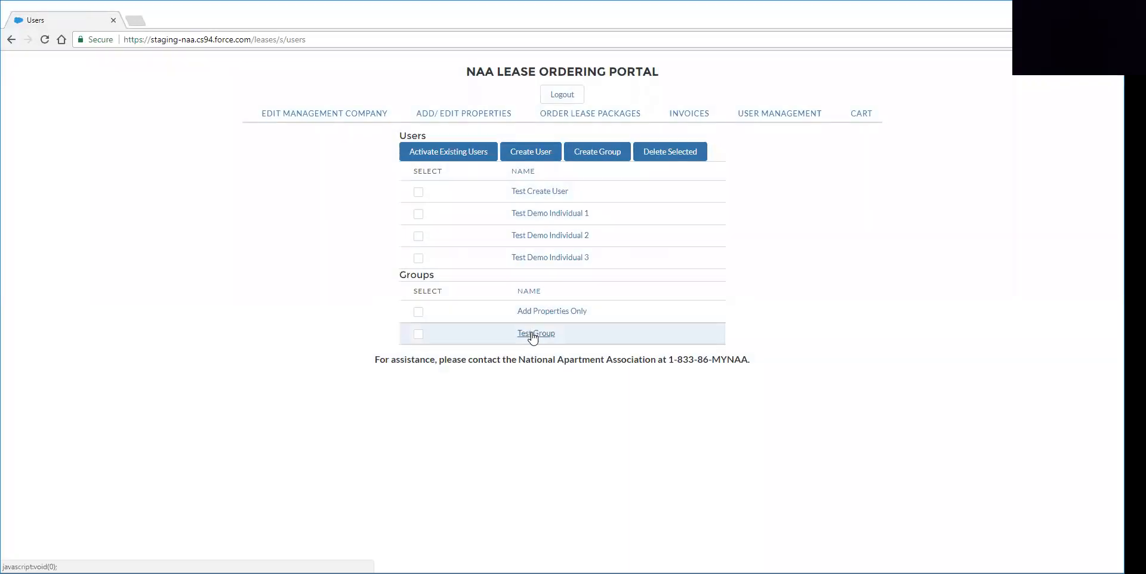
left_click(533, 333)
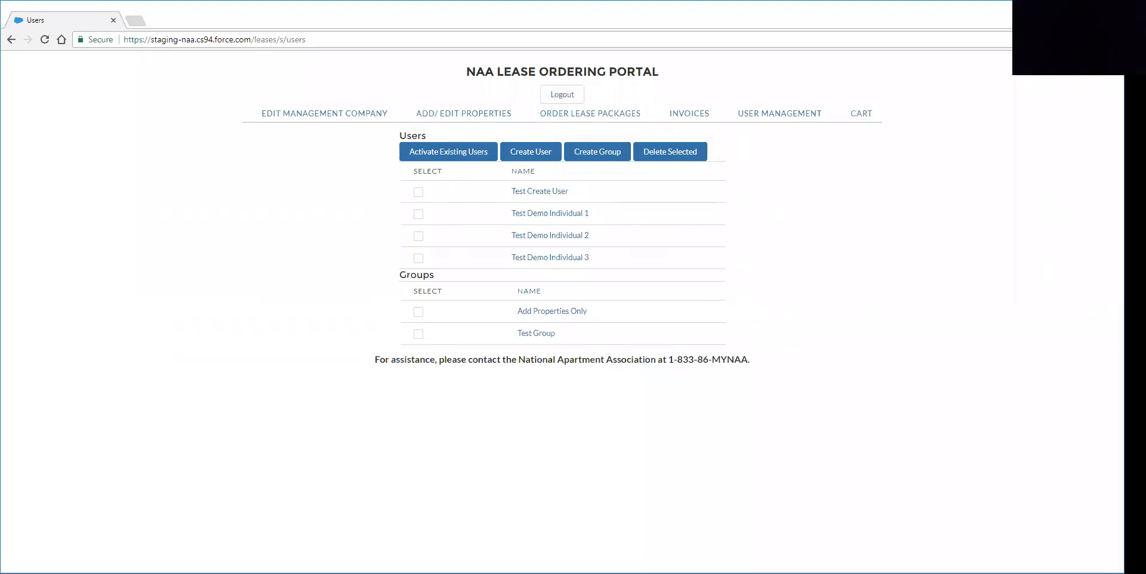
- Reopen Test Group's Edit Group dialog to review its properties Prop 1, 5 and 6
left_click(543, 335)
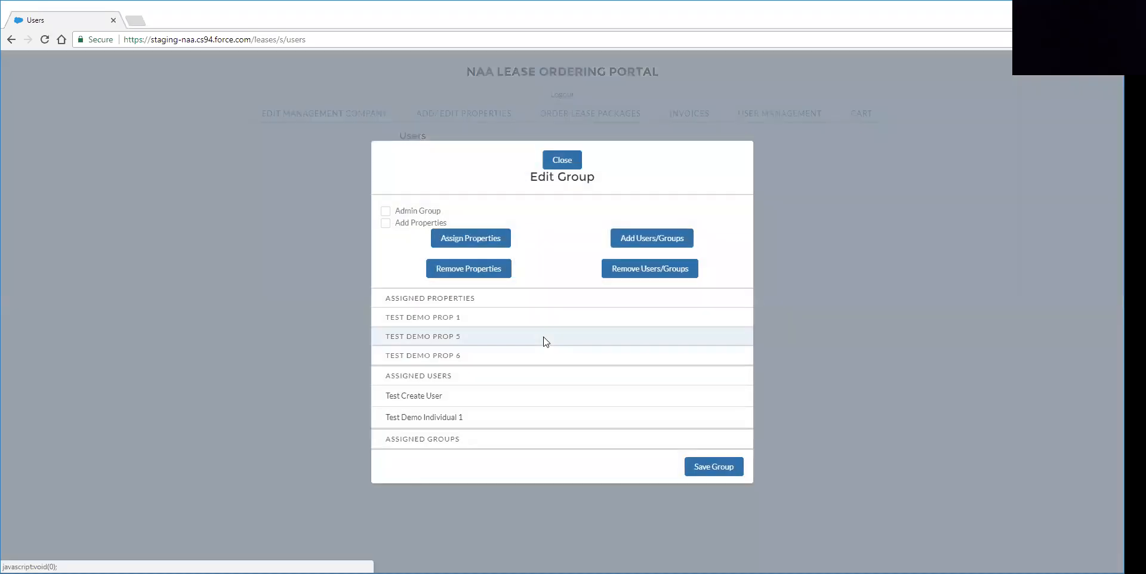